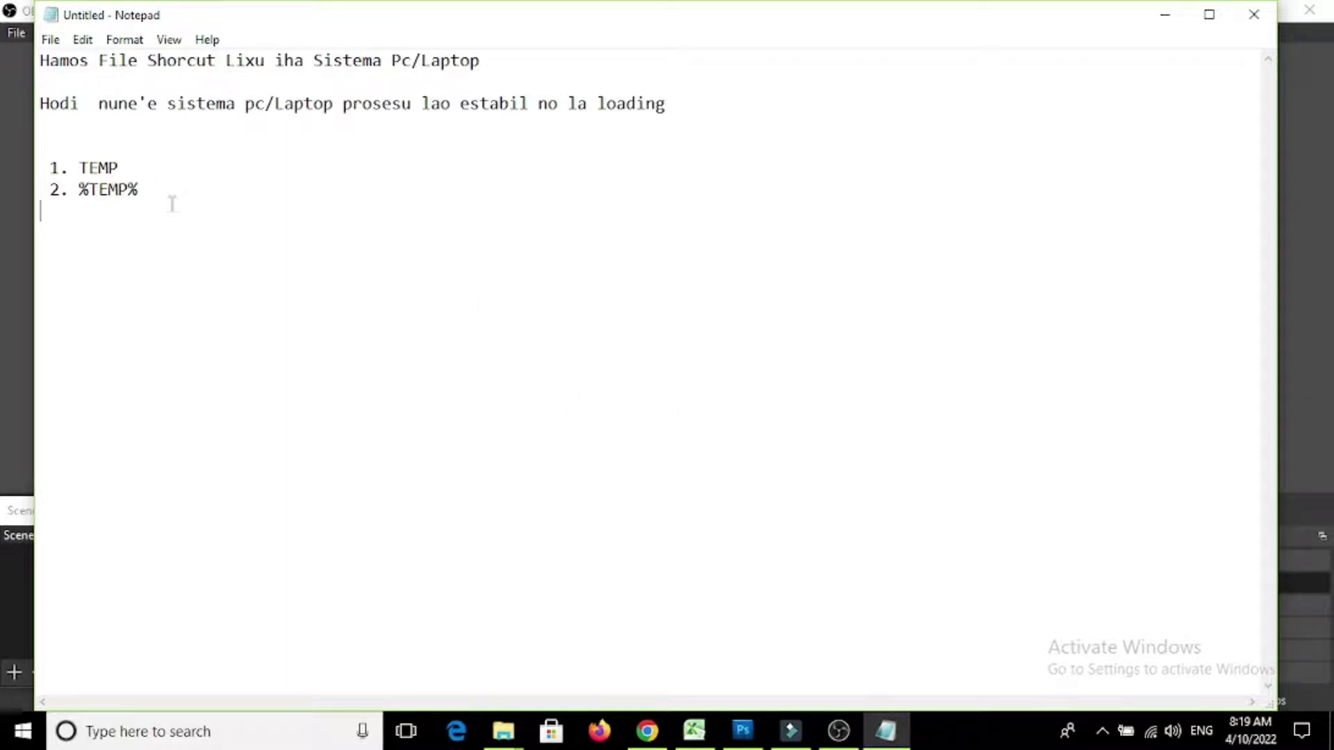
left_click_drag(139, 191, 51, 149)
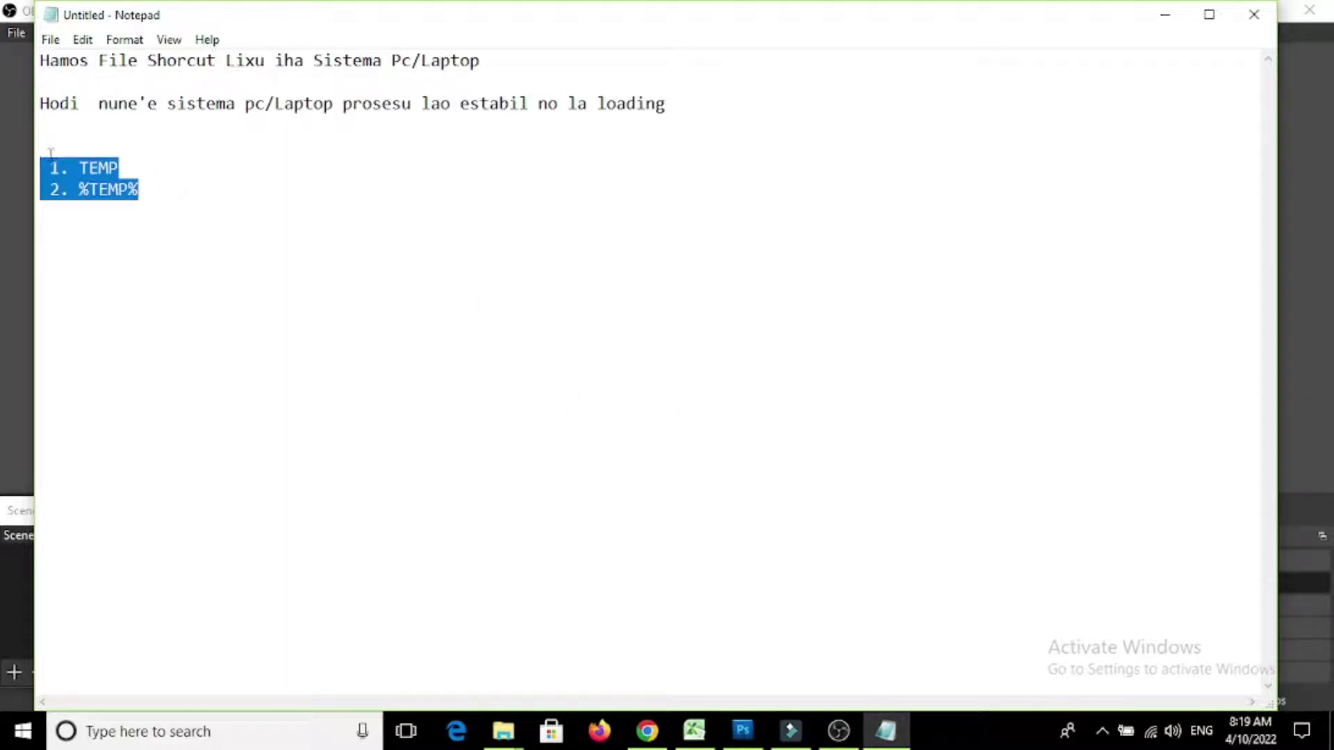
left_click(48, 161)
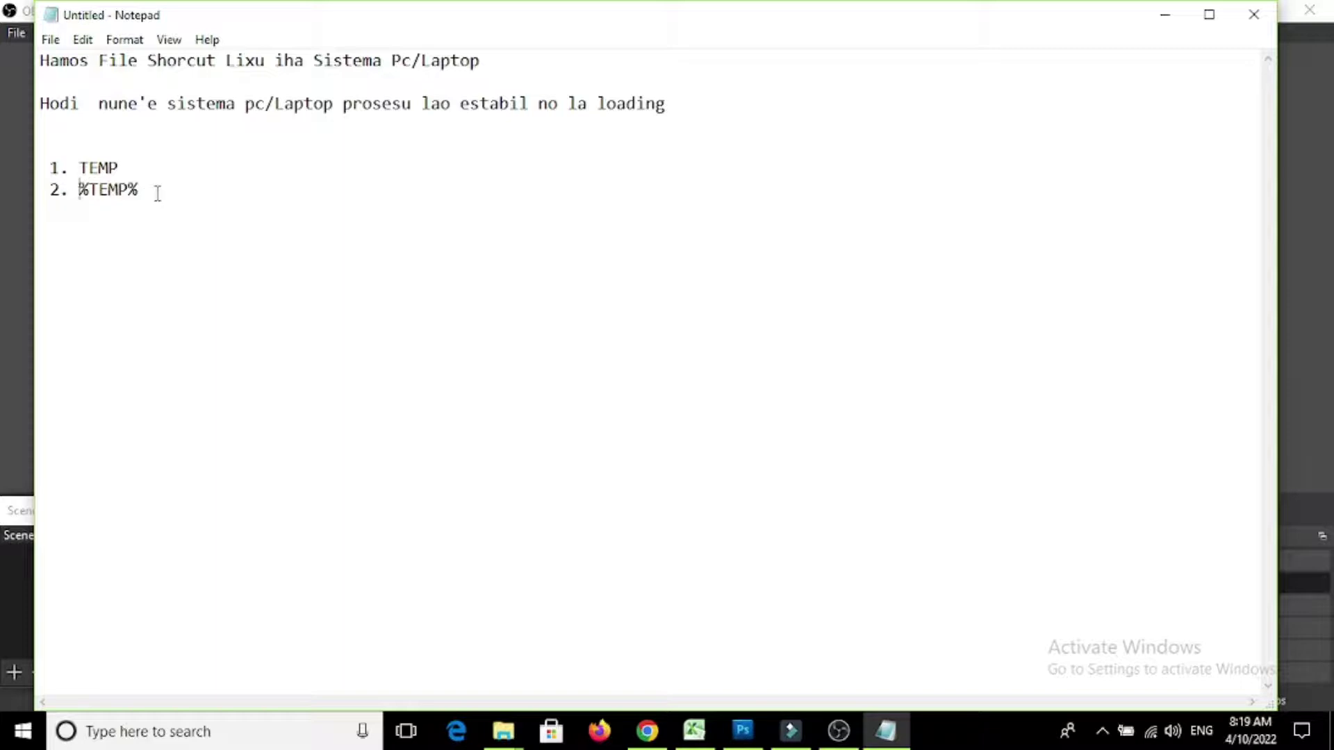
left_click_drag(157, 193, 87, 152)
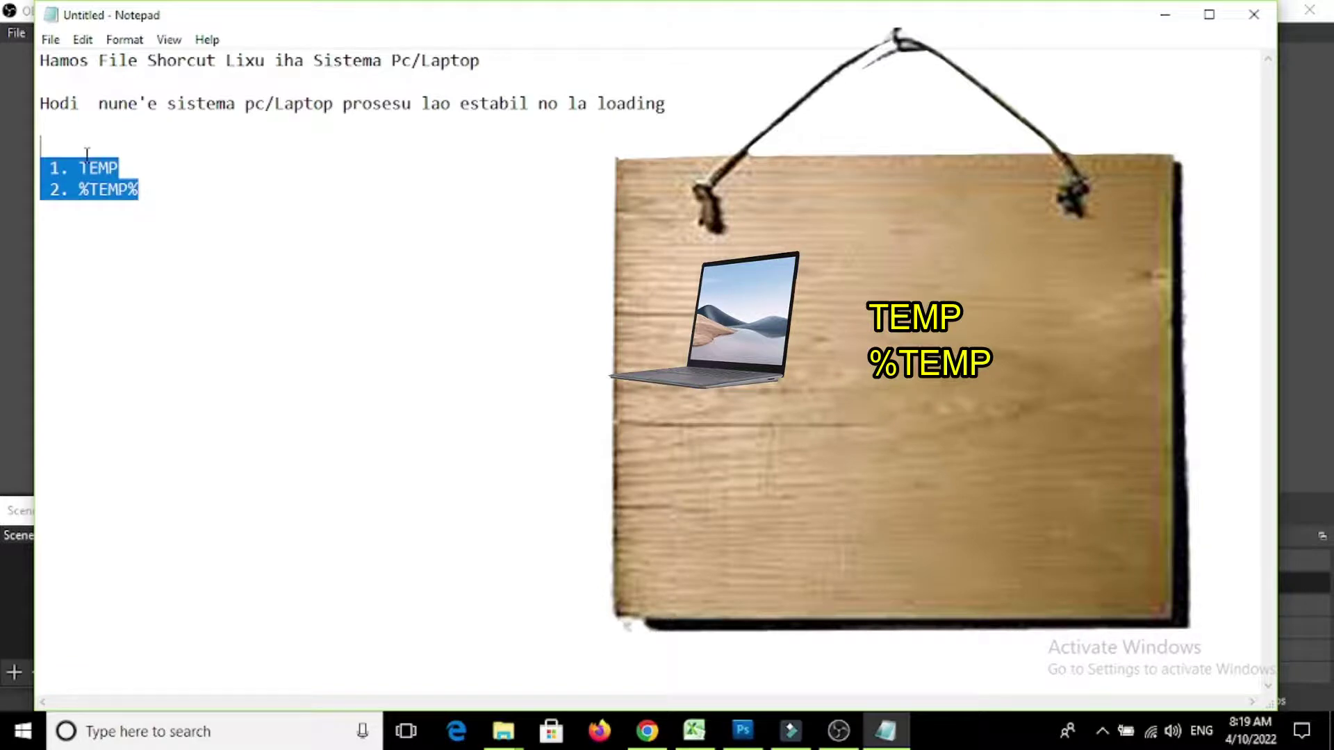
left_click(227, 232)
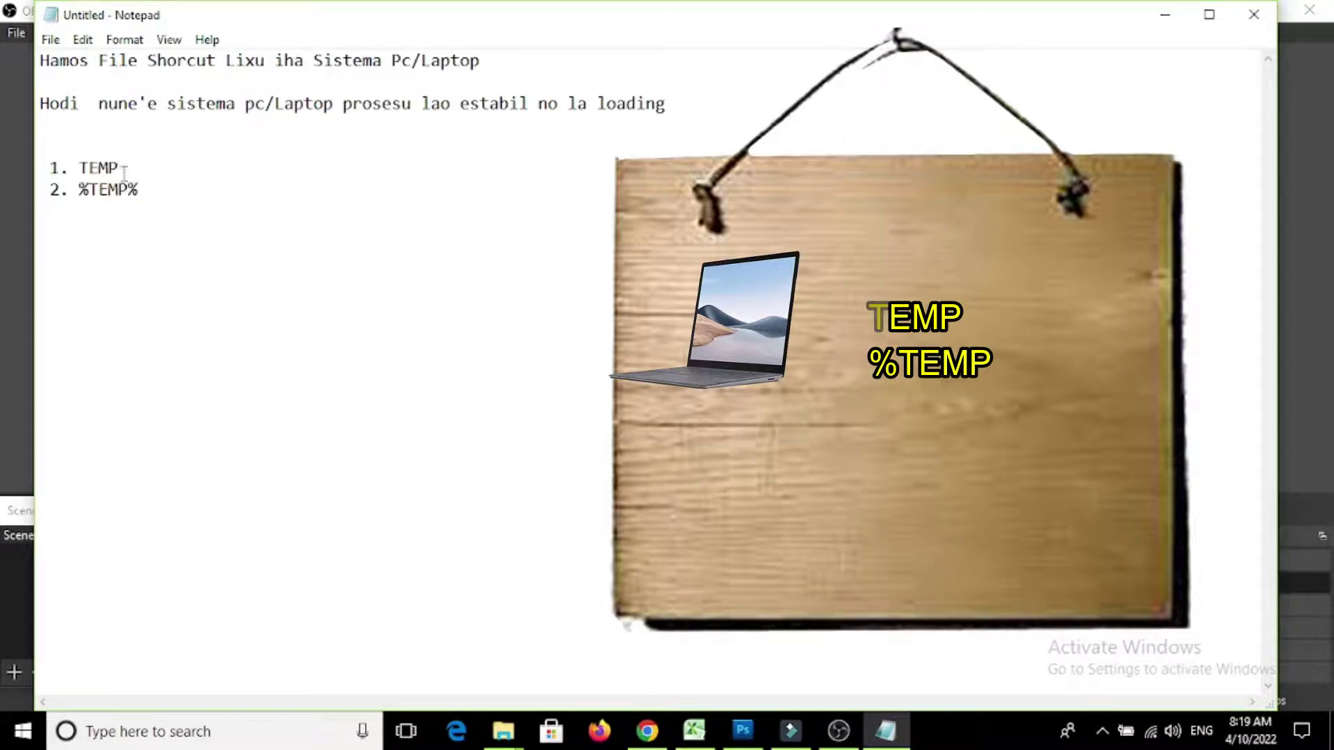
left_click_drag(118, 170, 75, 151)
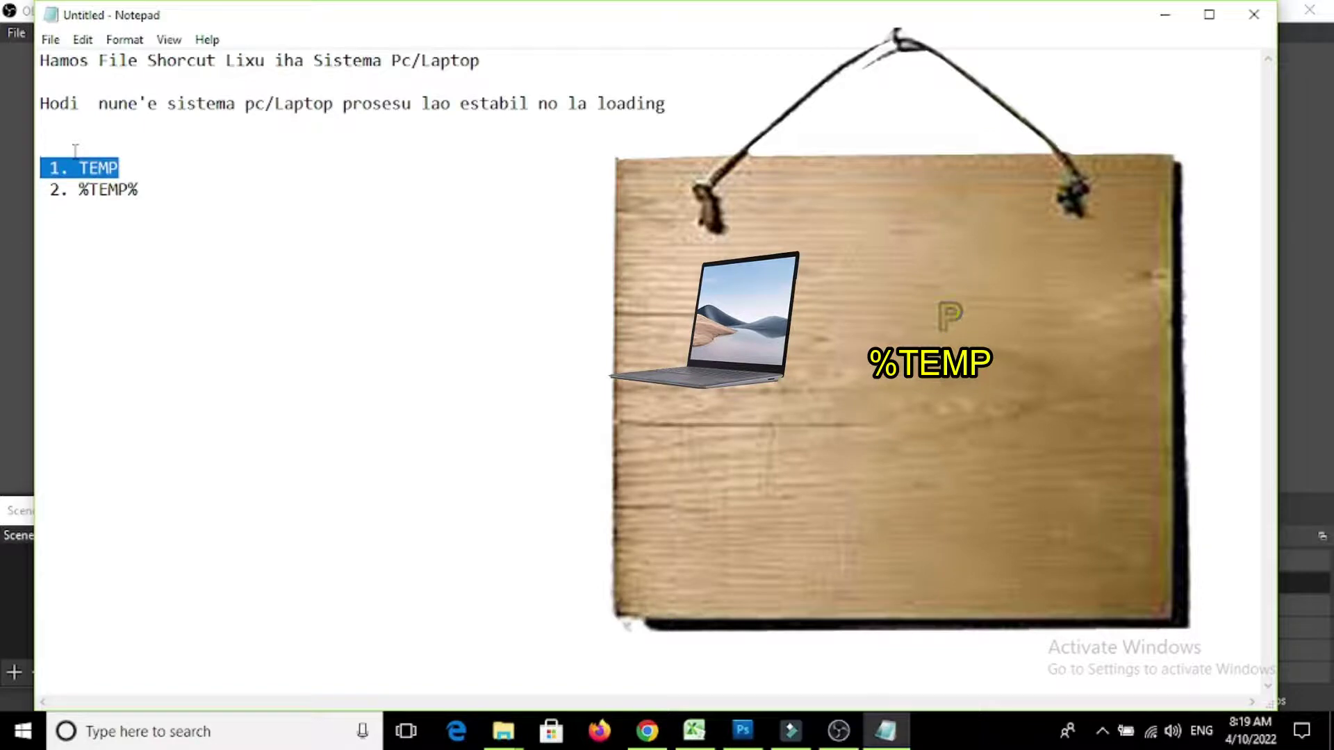
left_click(272, 303)
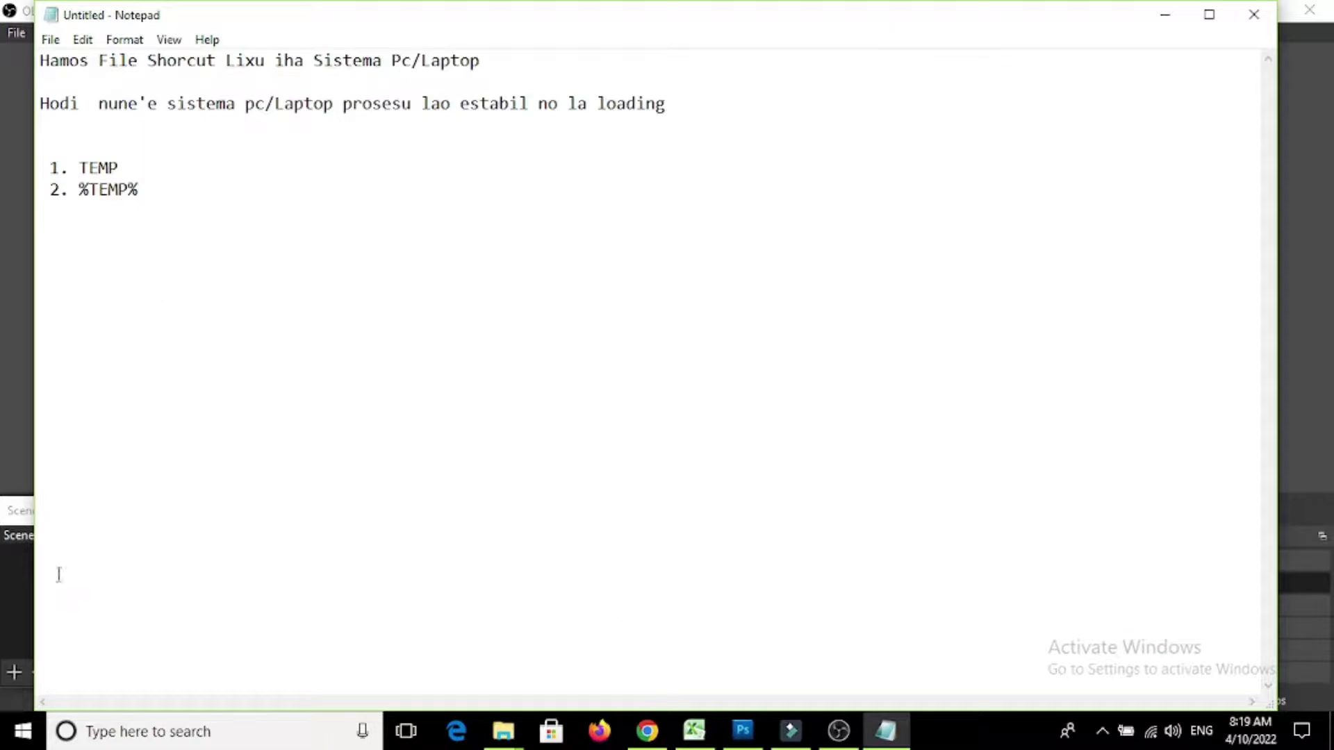
Step: Launch the Run dialog through a system search for "run" and open the Windows Temp folder with the command temp
left_click(23, 738)
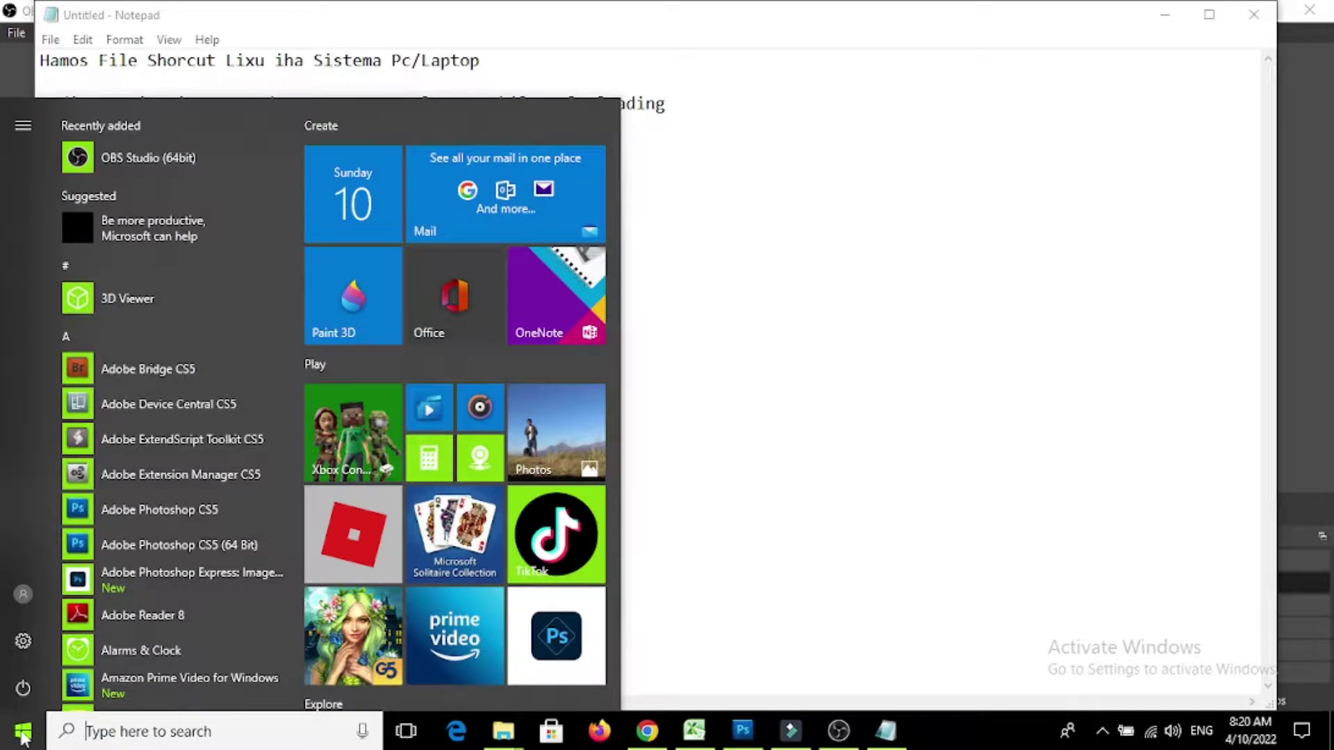
left_click(101, 731)
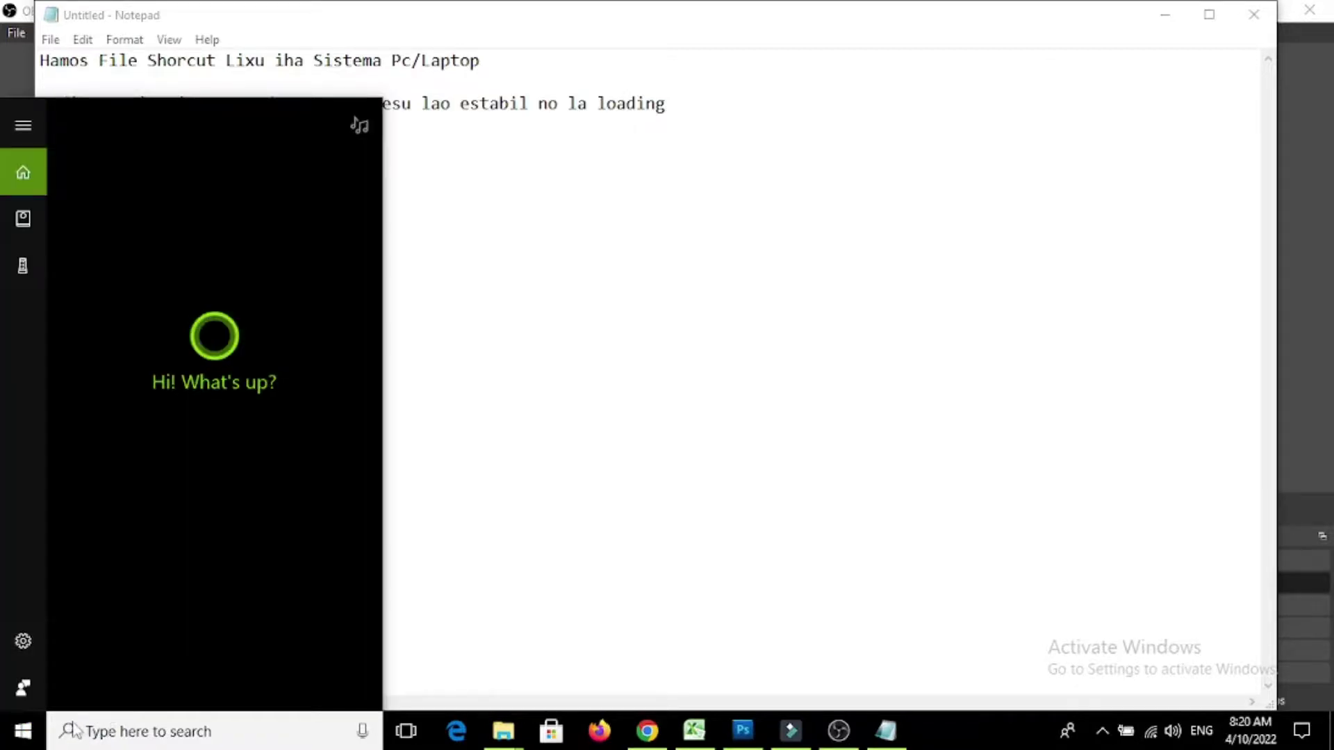
type("r")
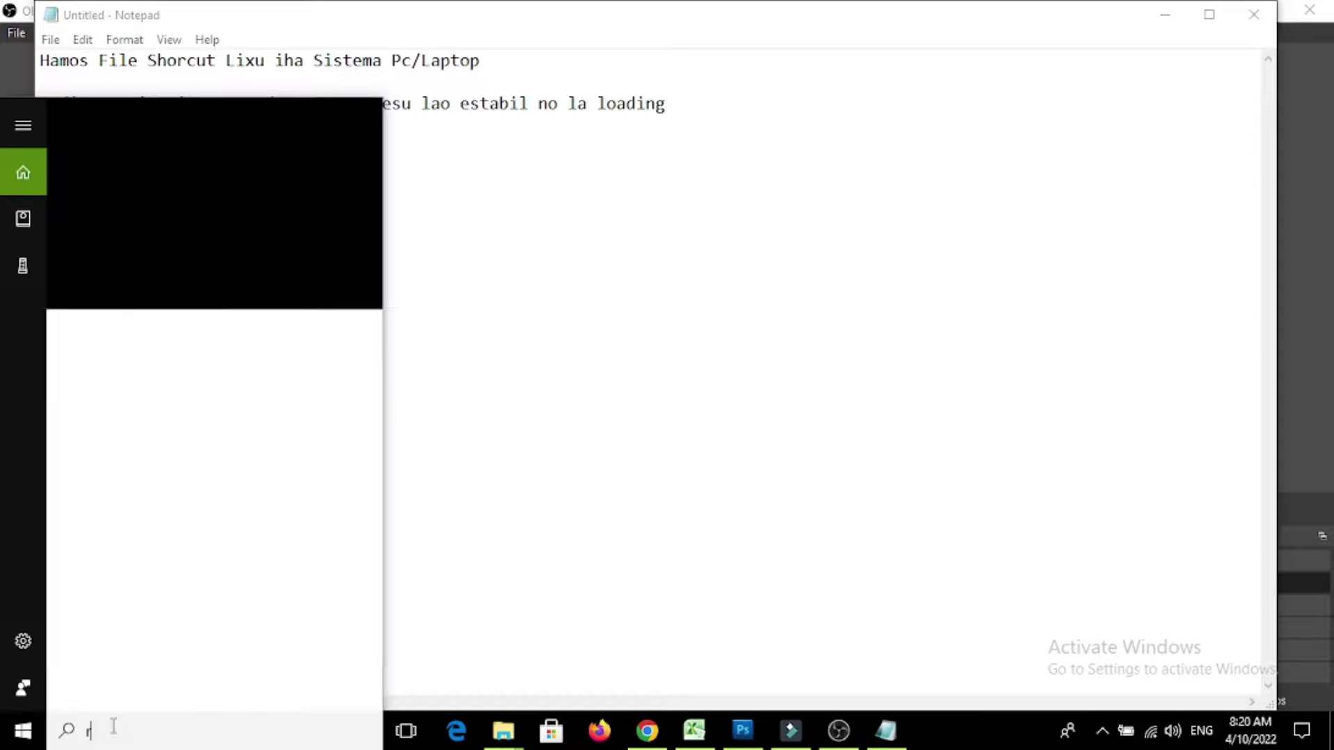
type("un")
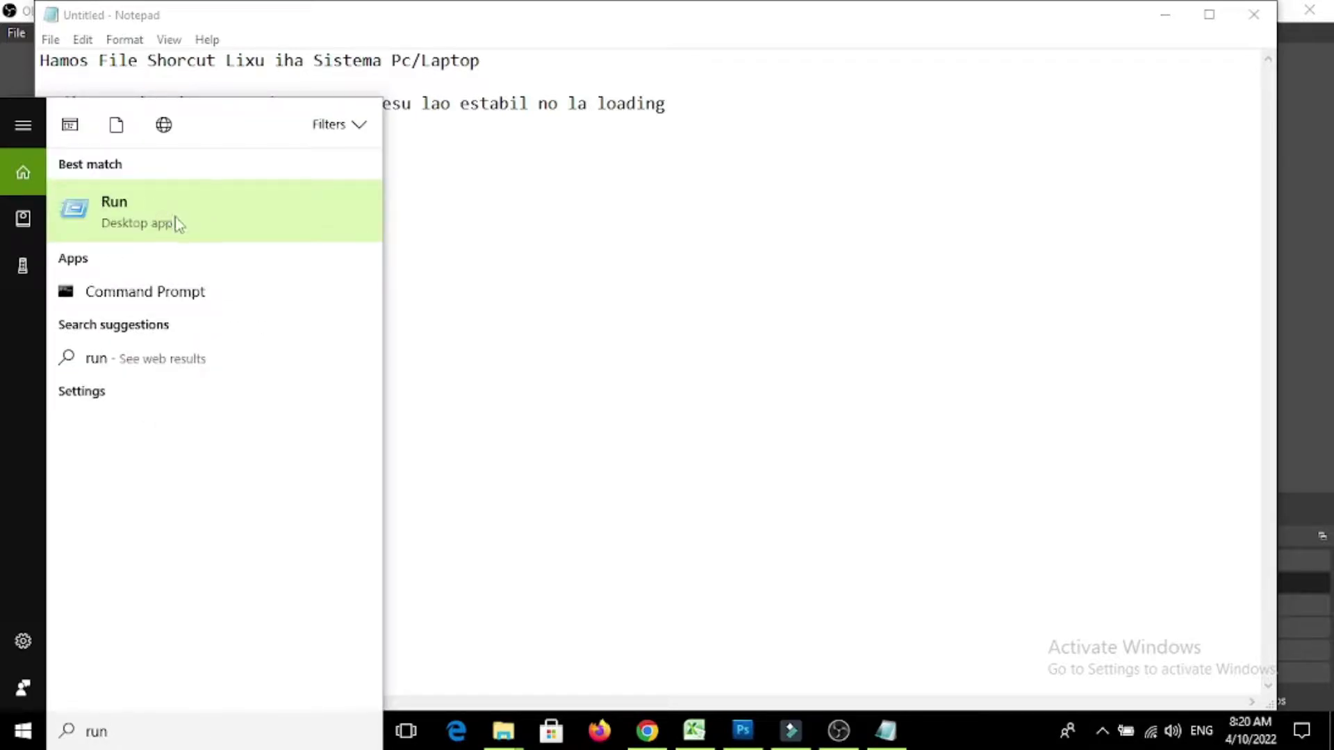
left_click(123, 226)
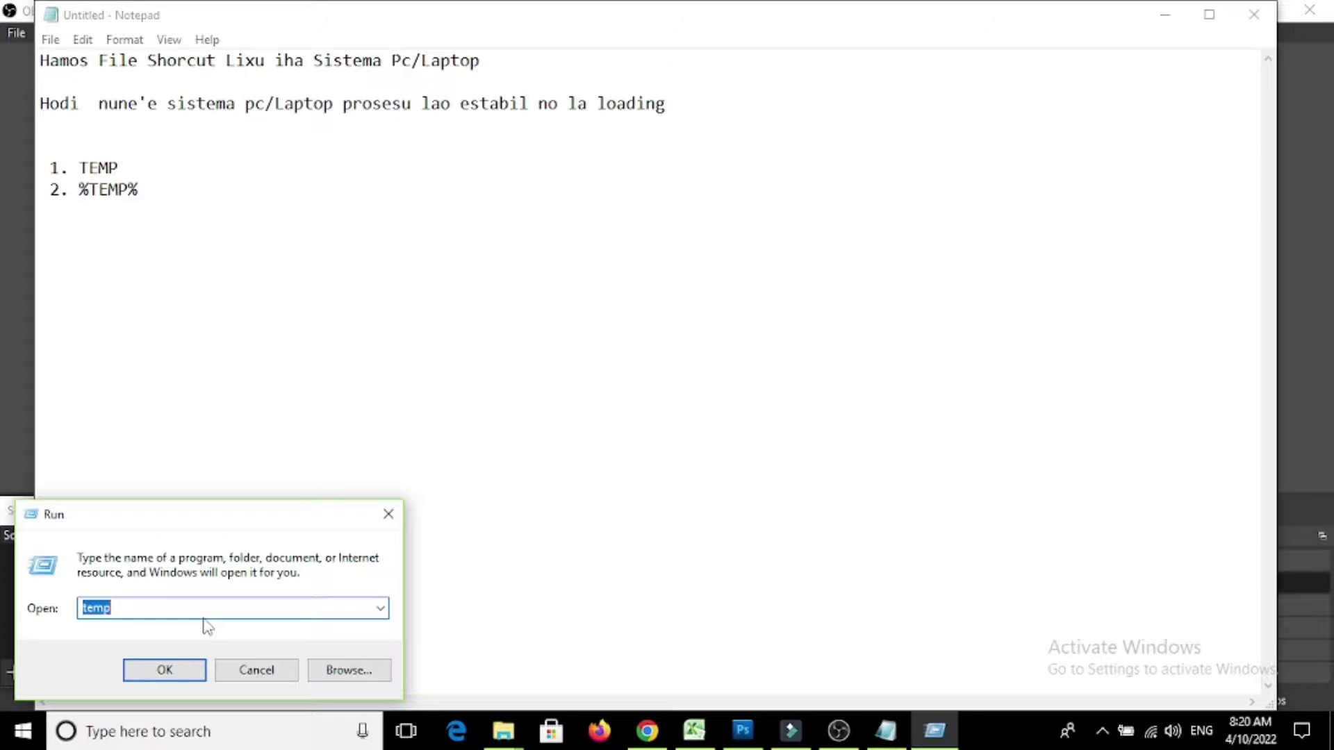
left_click(144, 611)
left_click(165, 667)
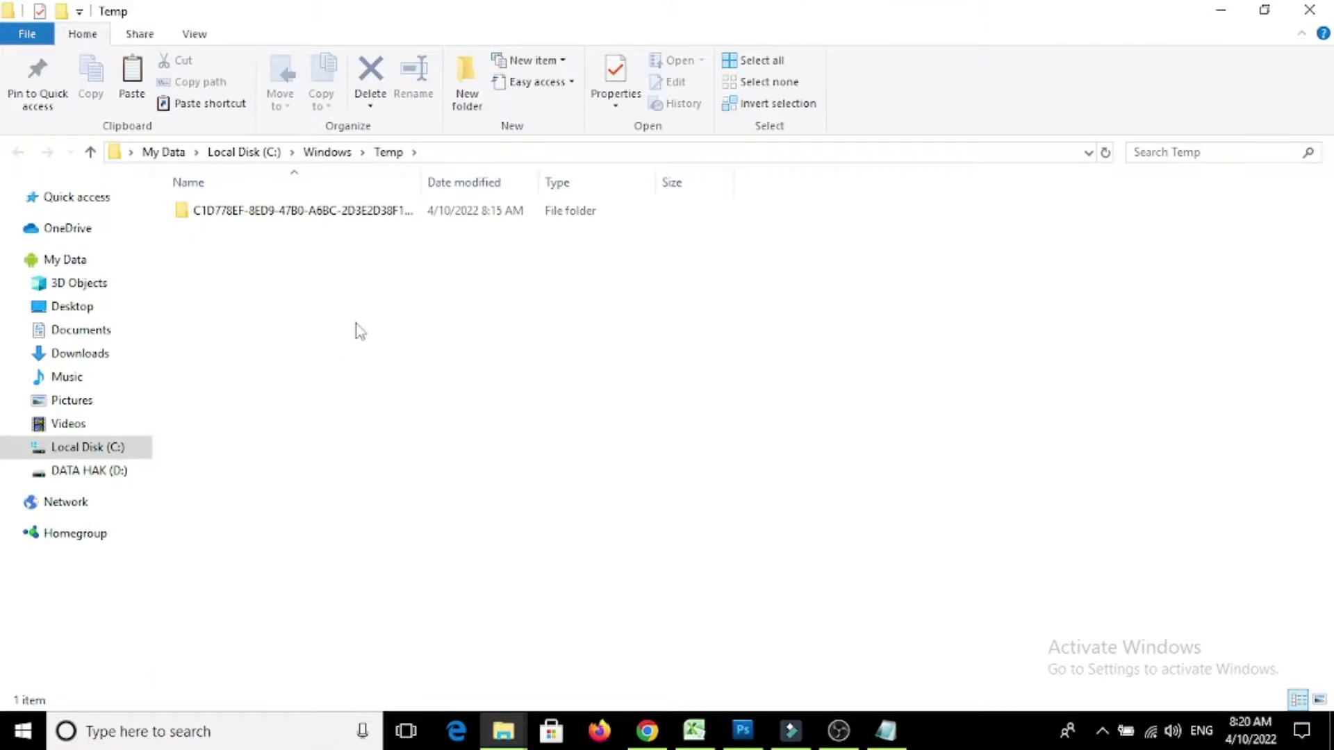
Step: Delete the only subfolder in the Windows Temp folder and close the folder window
left_click_drag(430, 245, 268, 208)
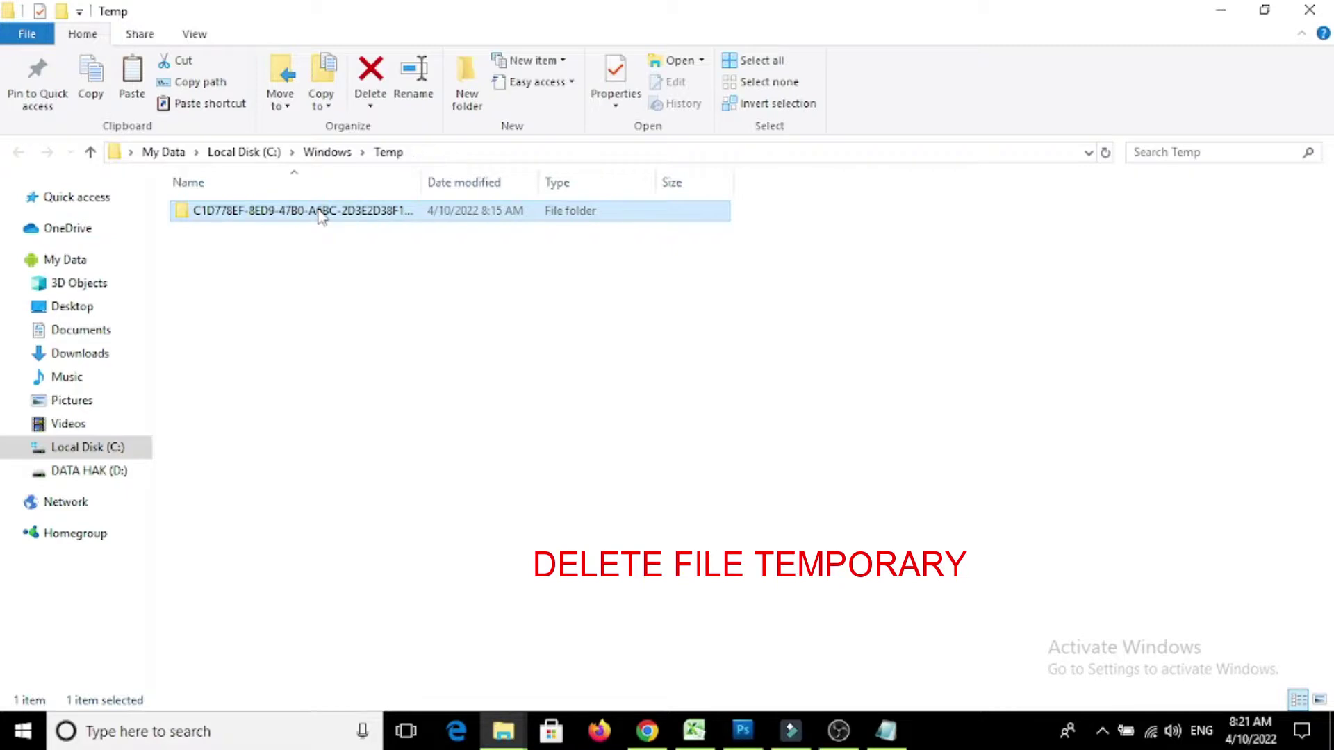
key("Delete")
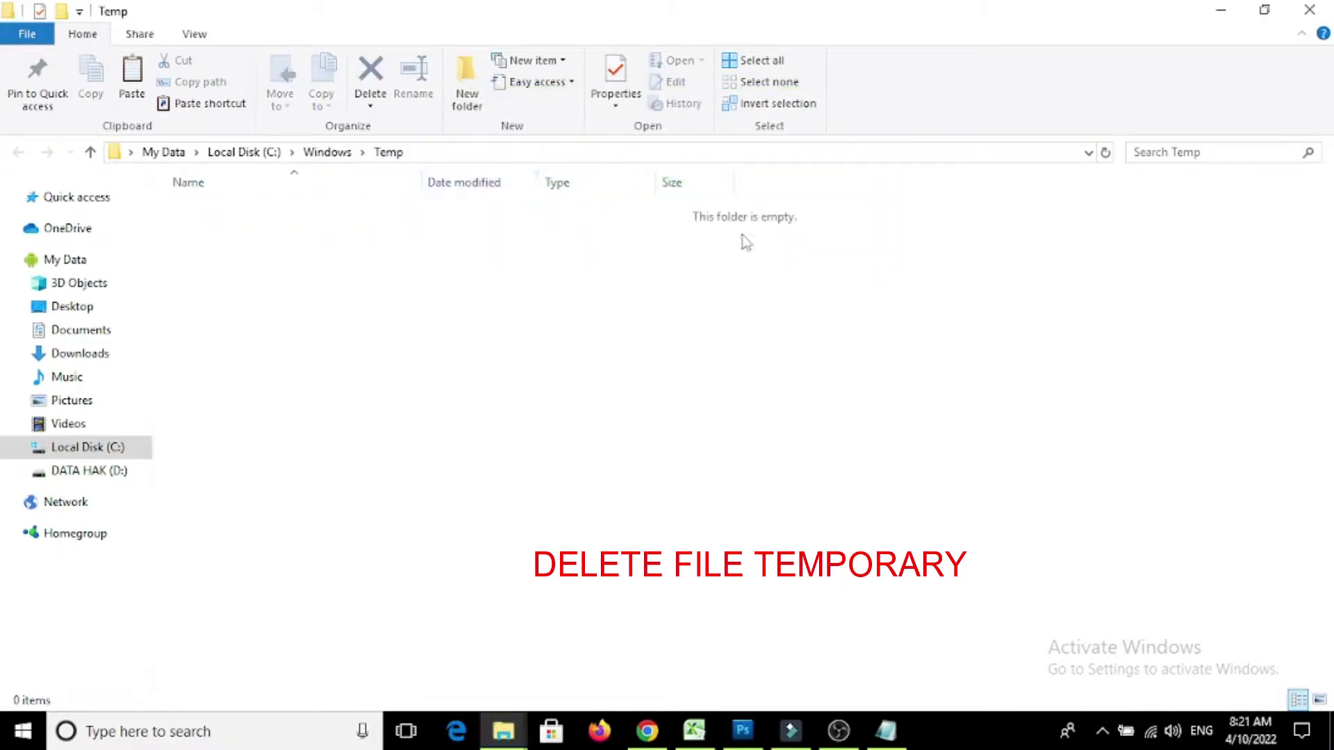
left_click(1318, 9)
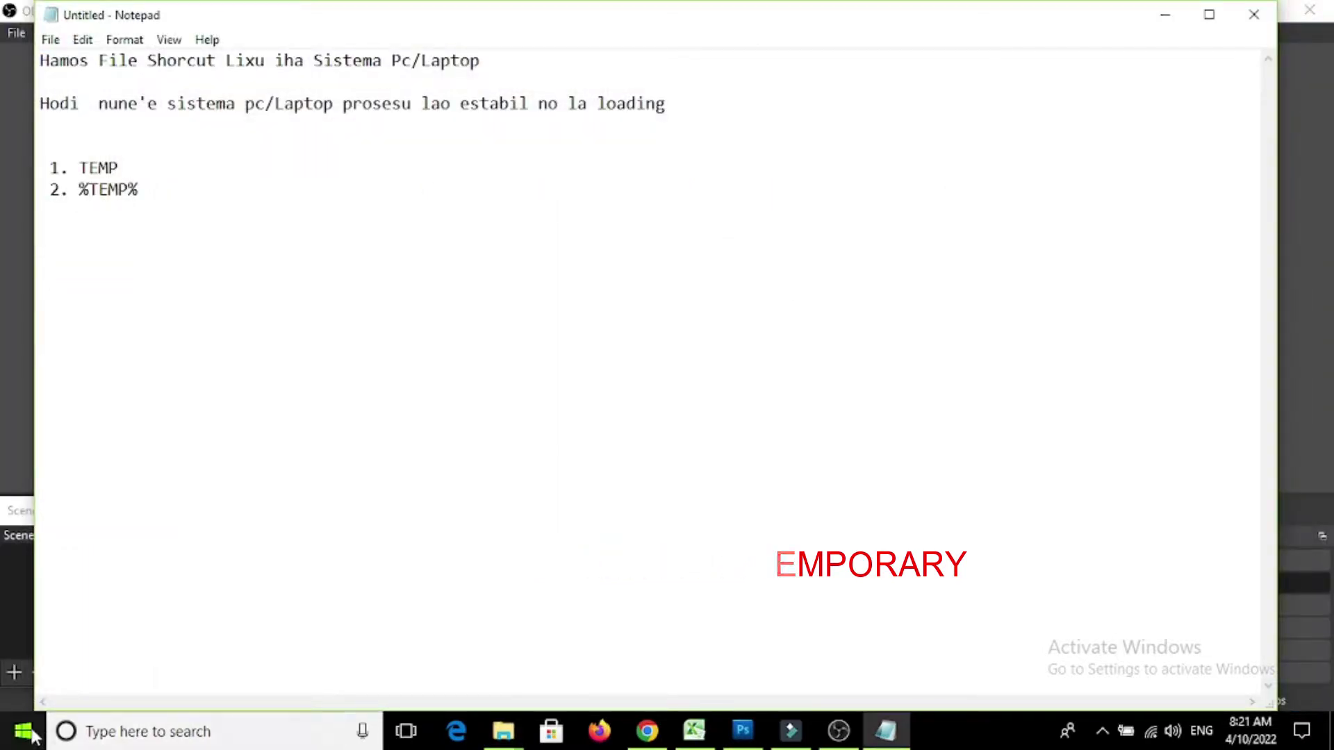
Step: Launch the Run dialog again and open the user's local Temp folder with the command %temp%
left_click(96, 734)
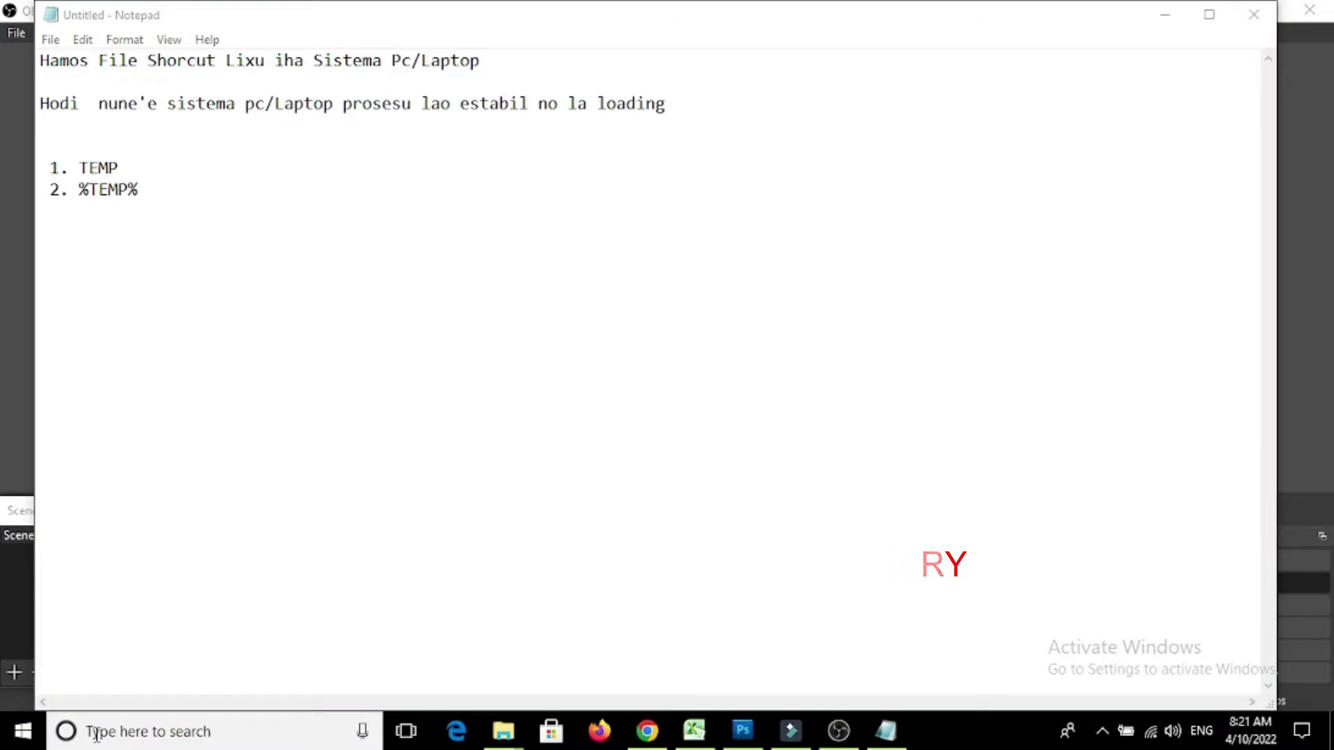
type("r")
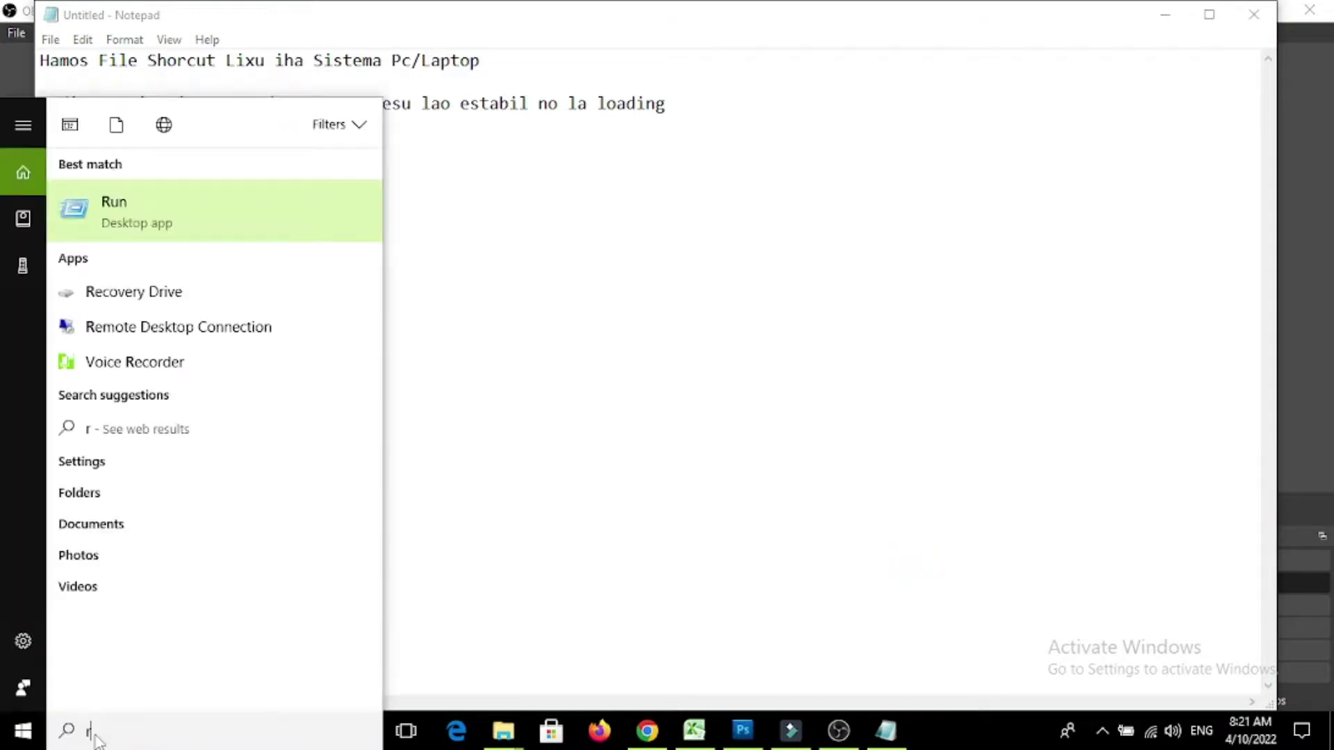
left_click(128, 231)
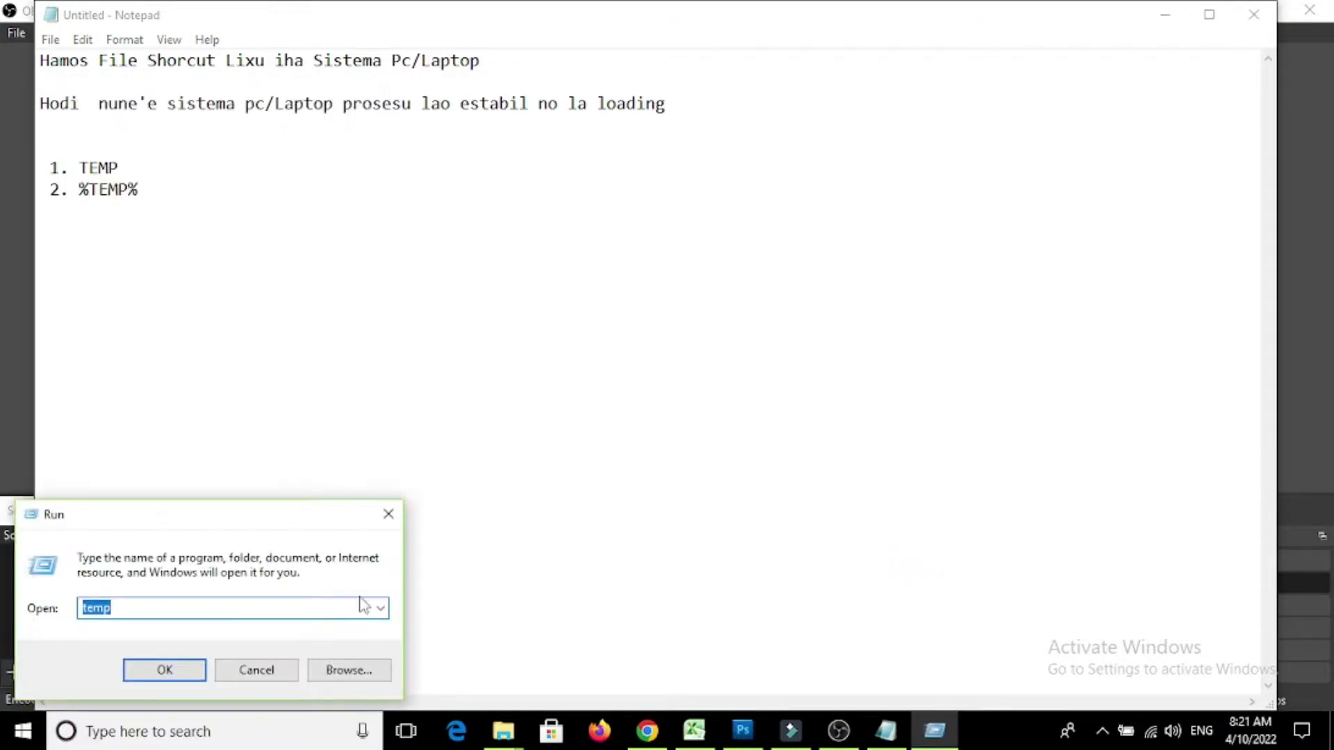
left_click(381, 609)
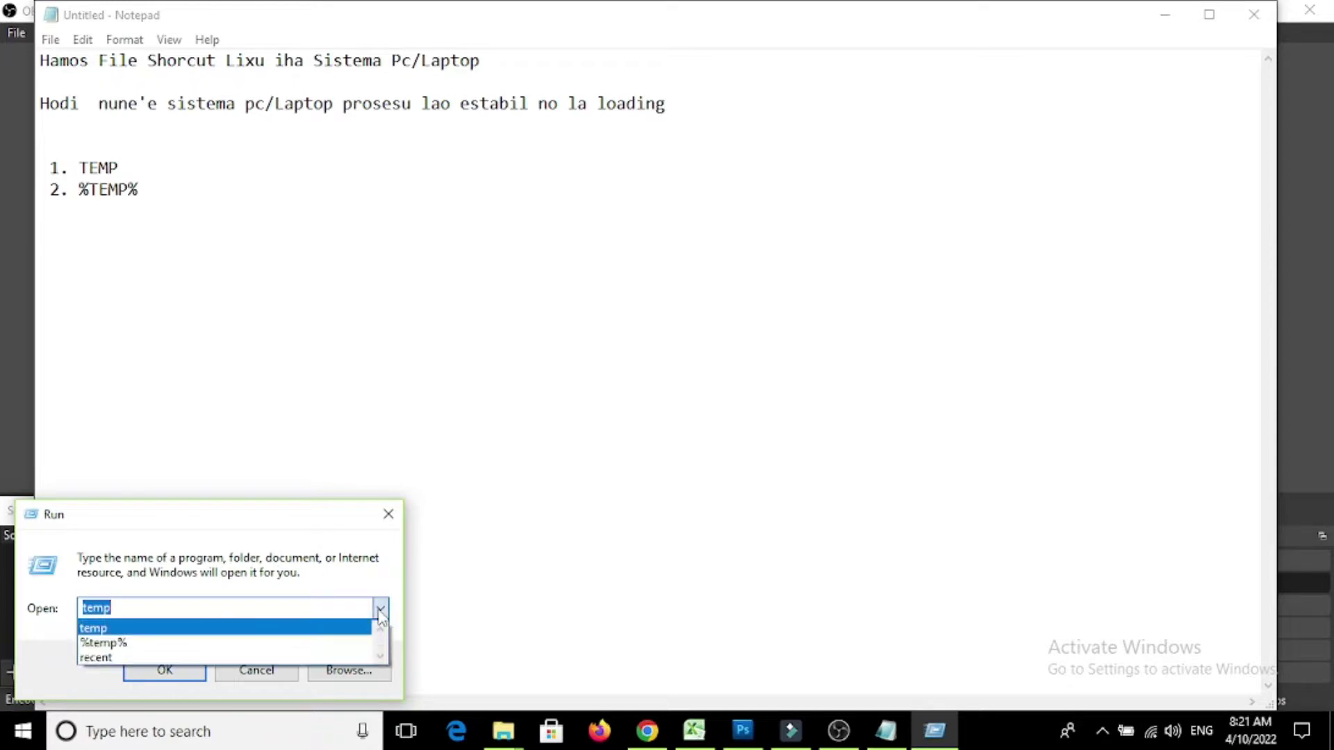
left_click(380, 610)
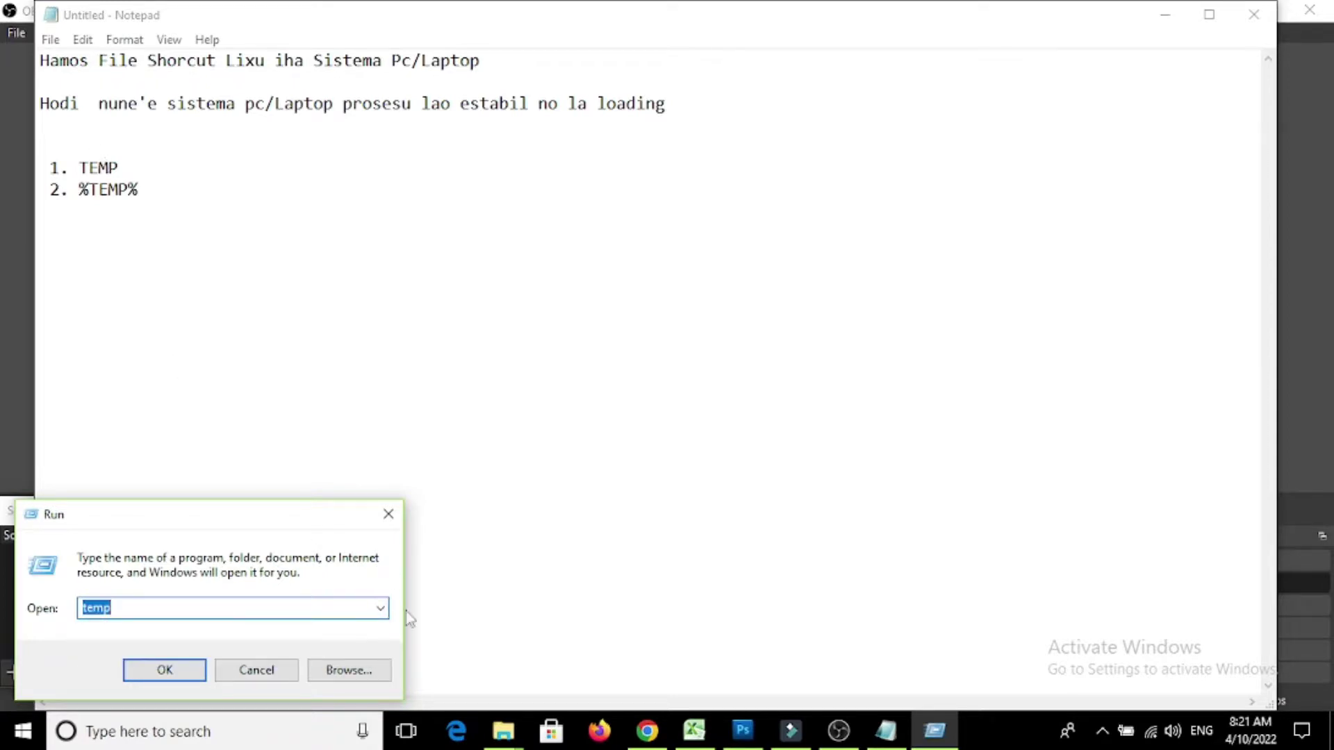
left_click(380, 610)
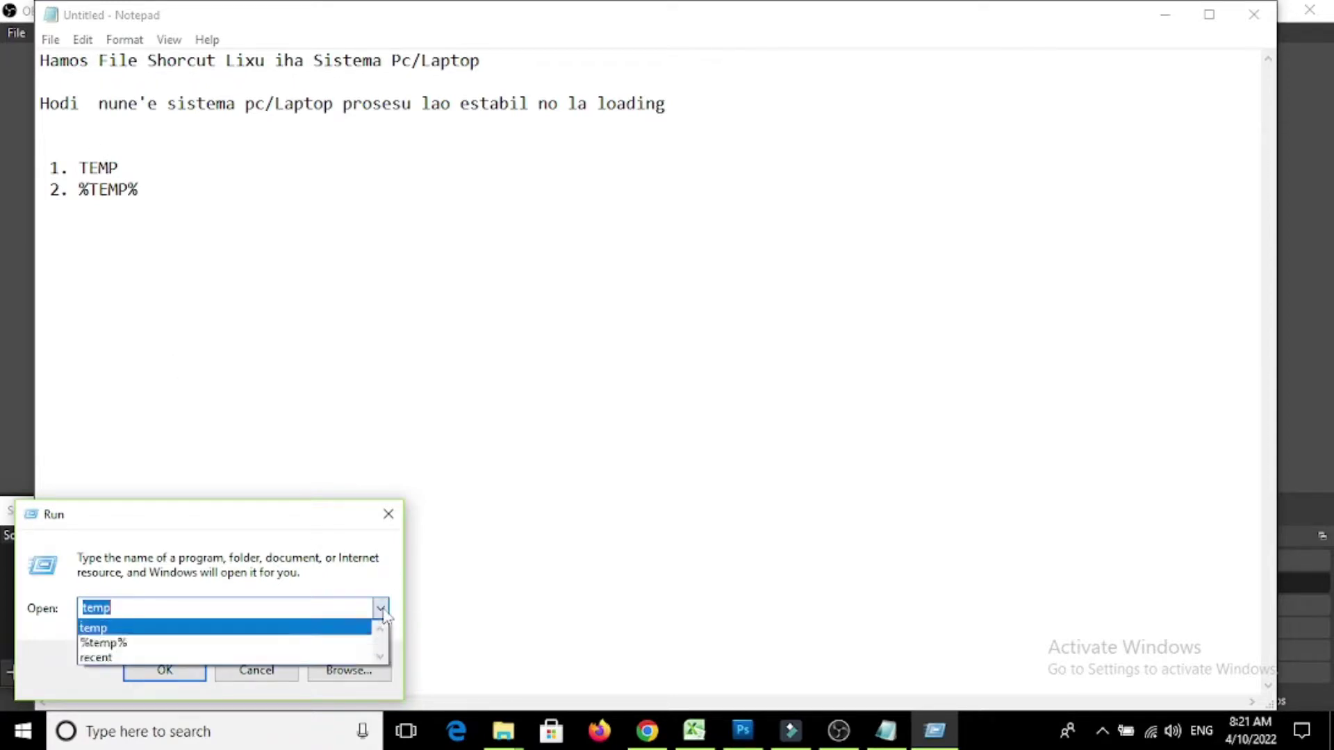
left_click(211, 645)
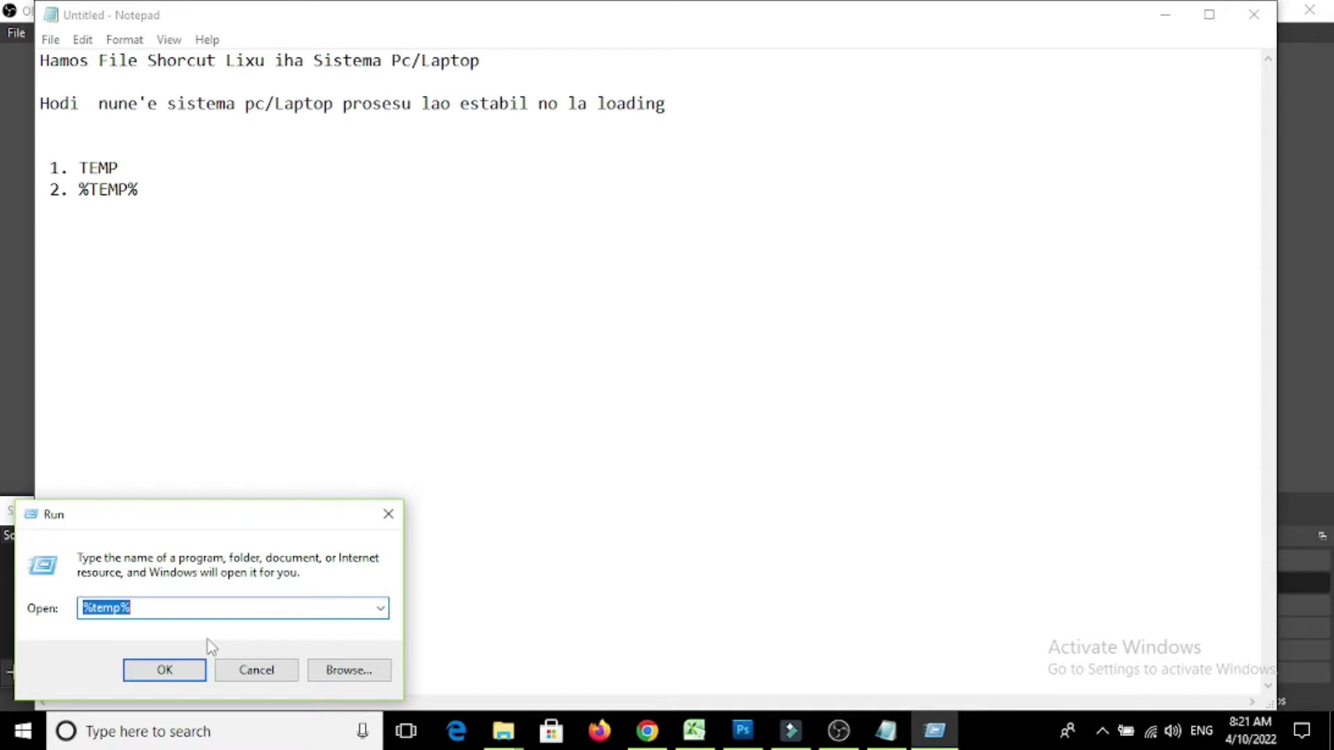
left_click(167, 670)
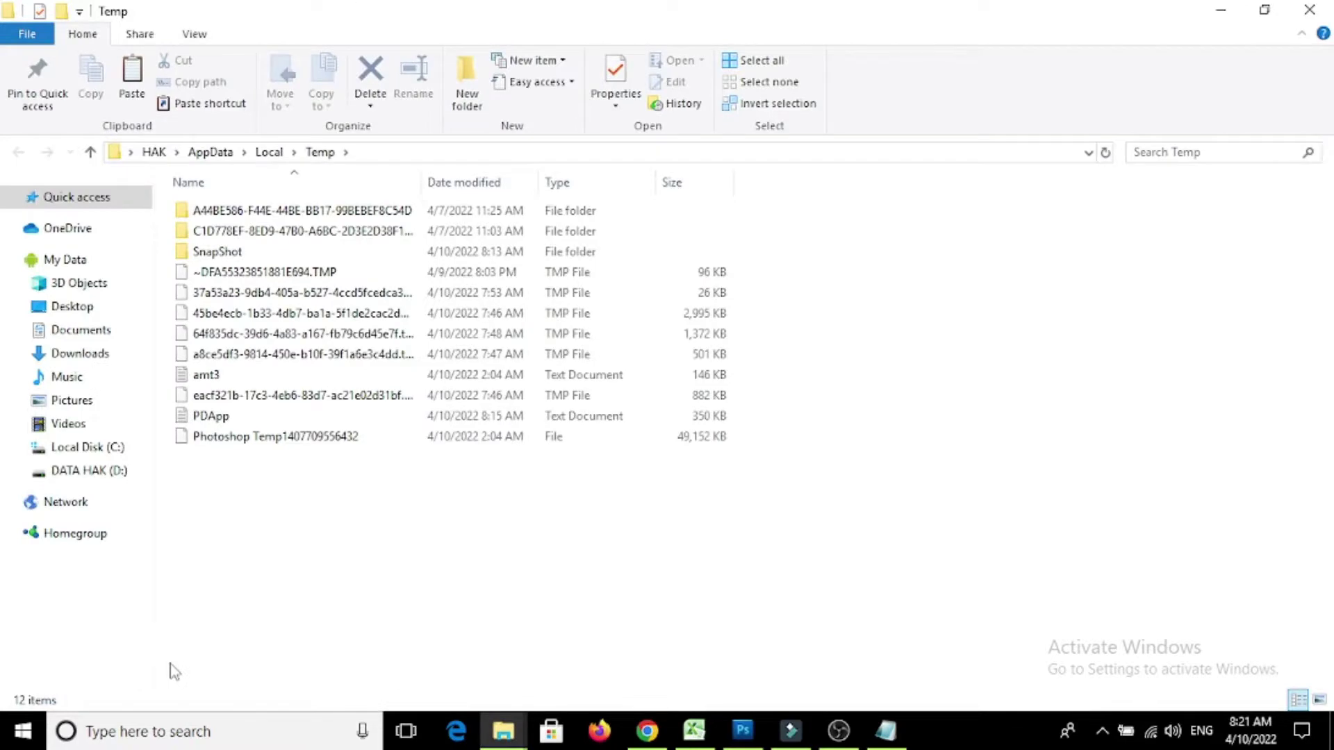
left_click_drag(305, 530, 276, 209)
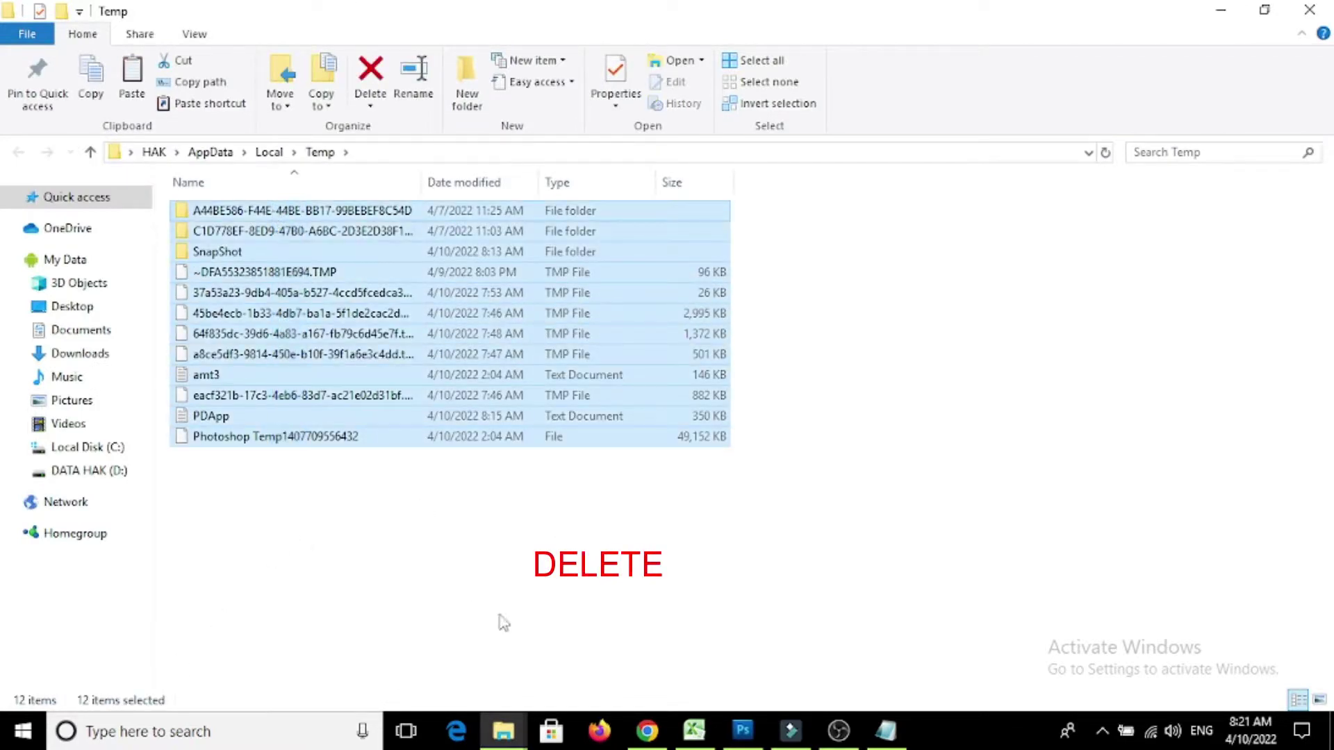
left_click_drag(474, 543, 293, 172)
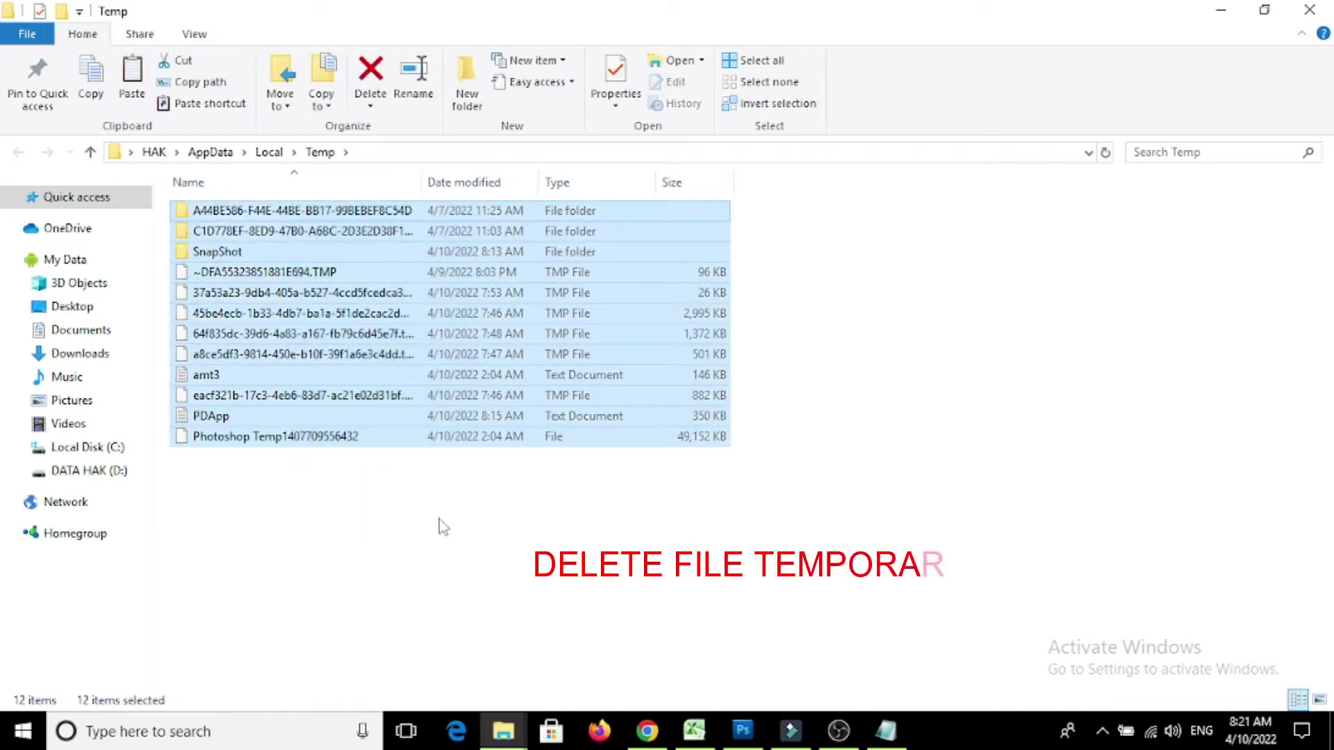
left_click_drag(441, 523, 389, 393)
left_click(322, 476)
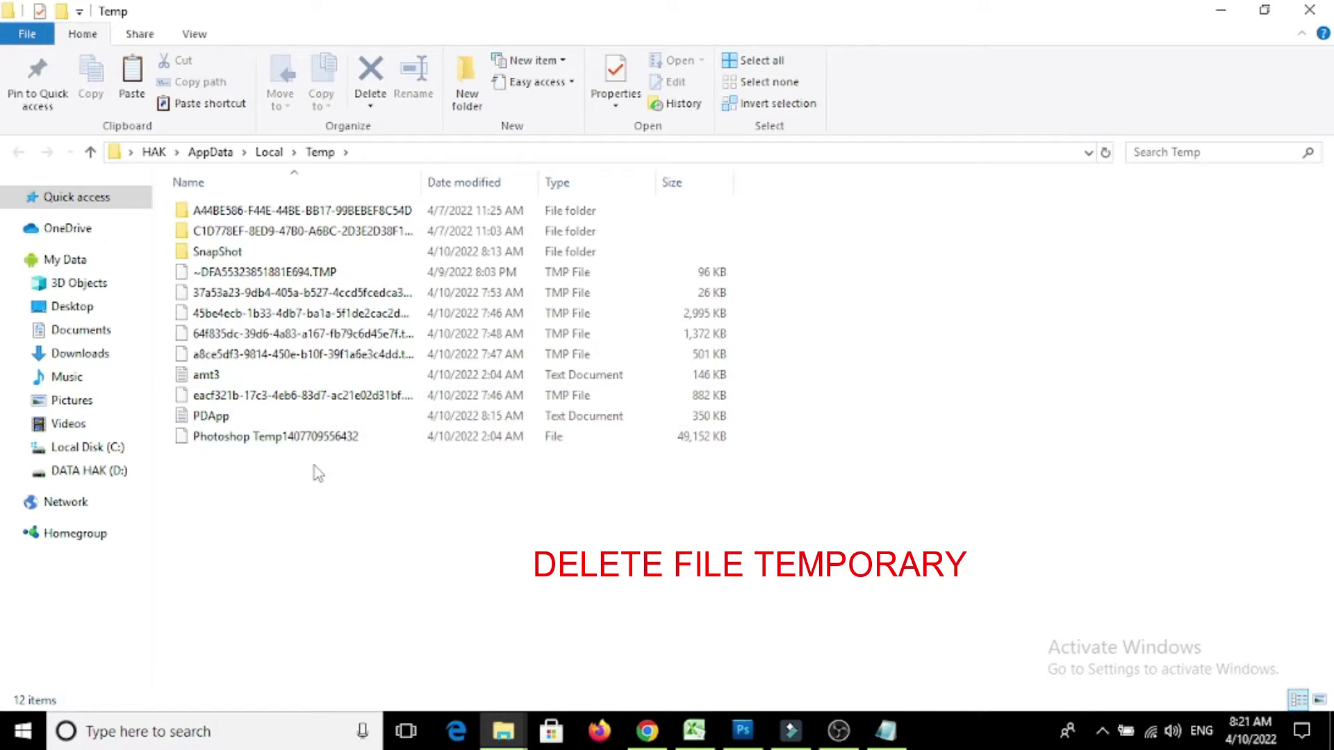
Step: Delete all items in the user's local Temp folder, skipping all files that are in use, and close the folder window
left_click_drag(319, 456, 294, 189)
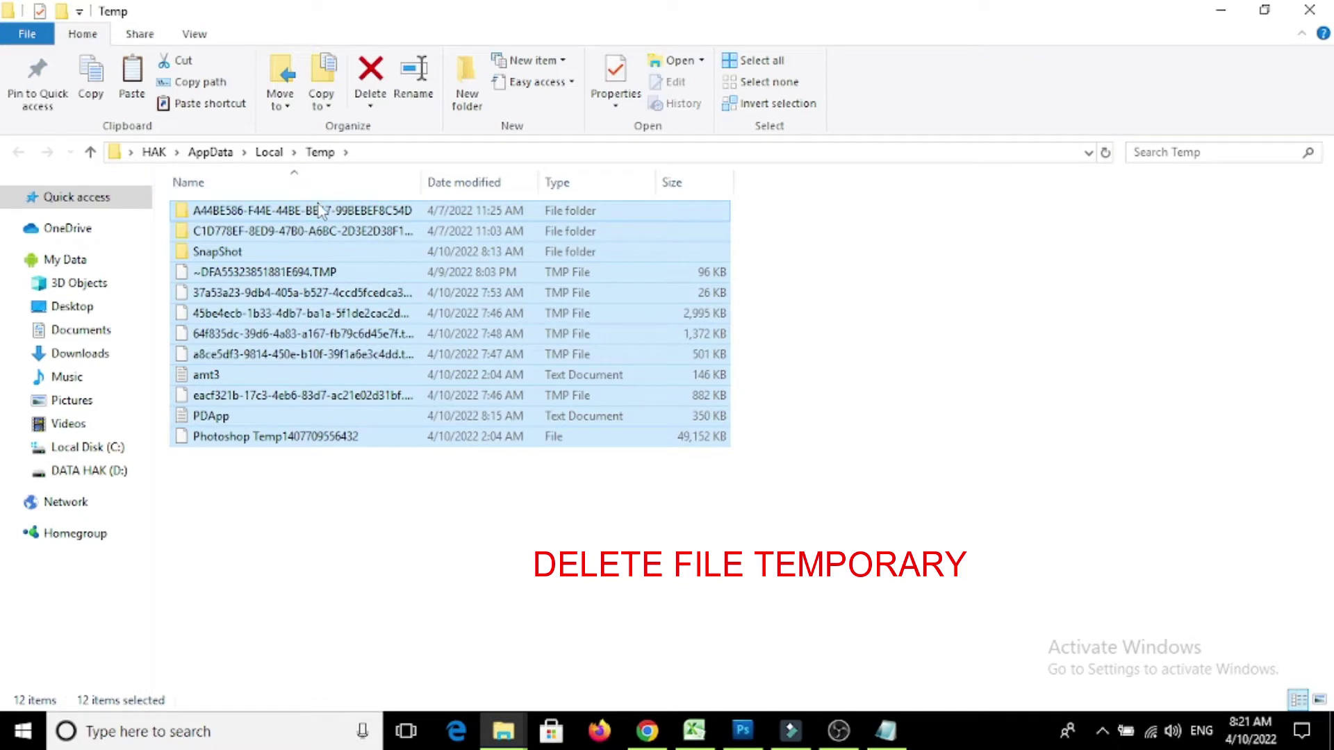
key("Delete")
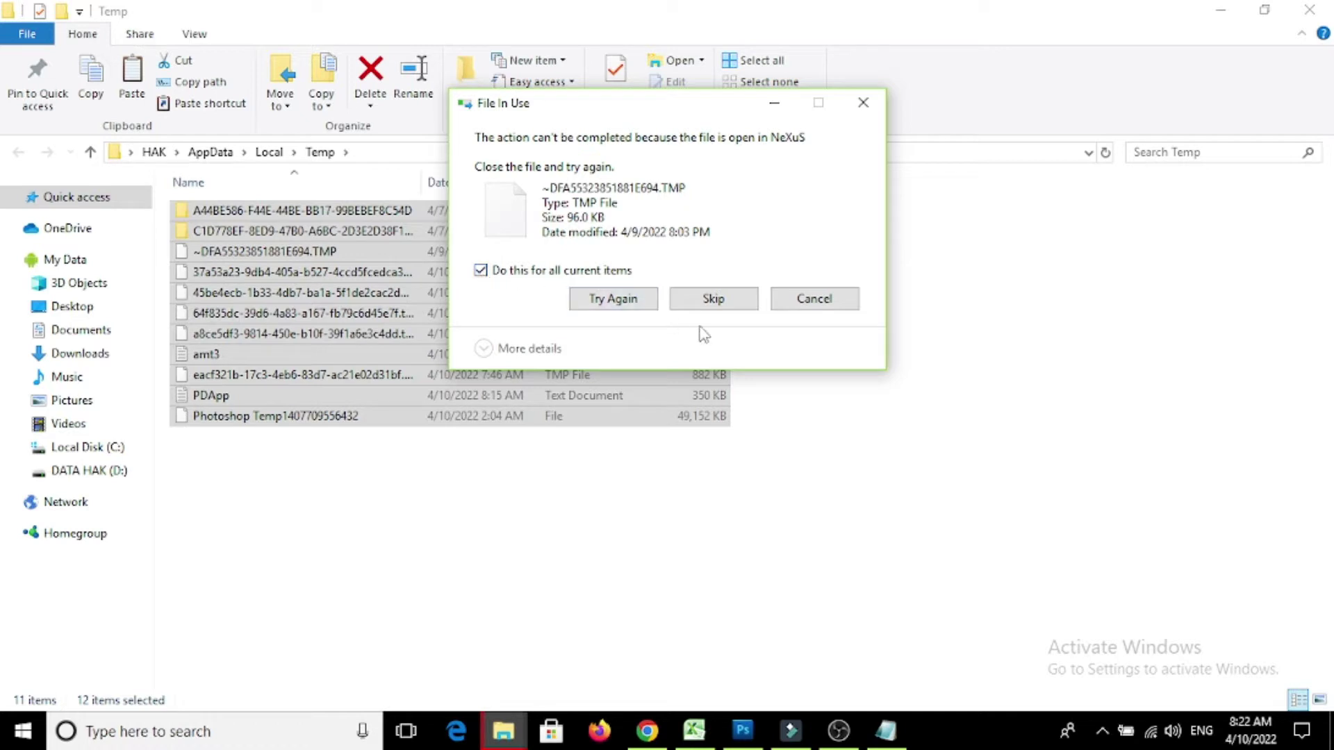
left_click(738, 310)
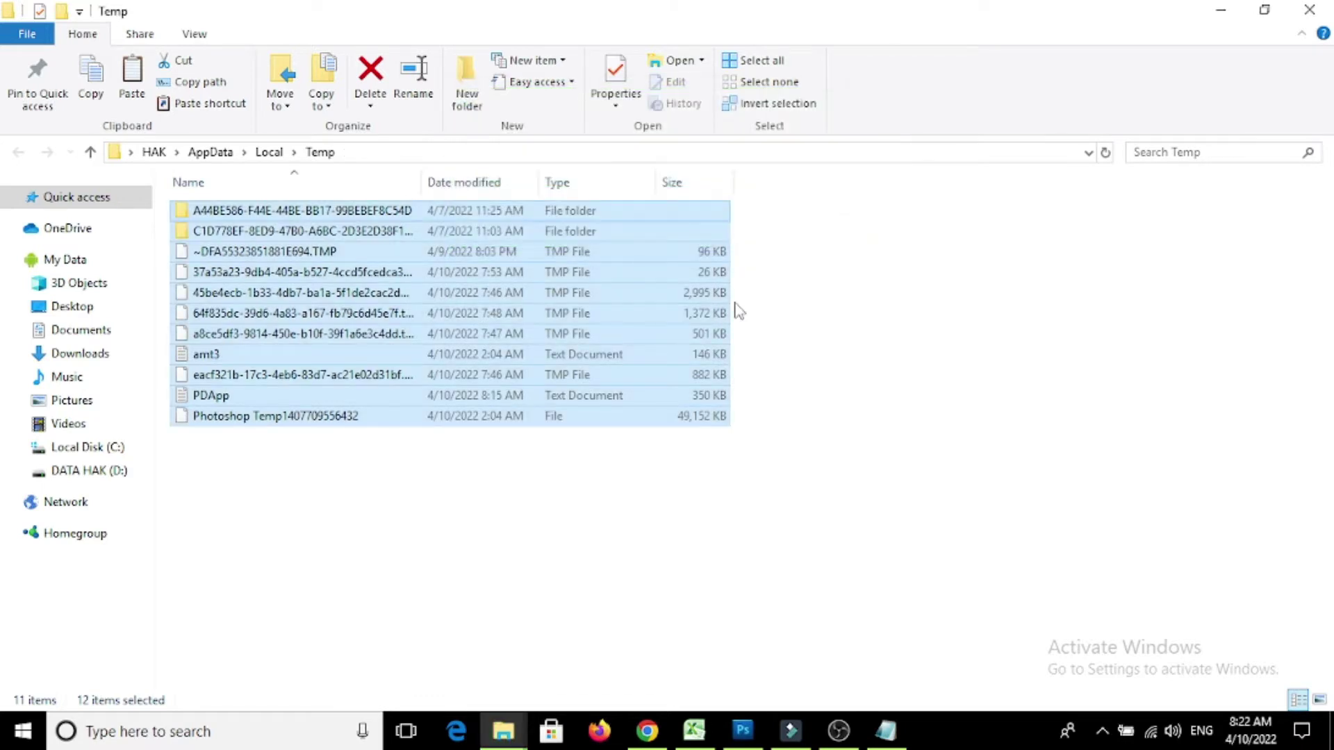
left_click(914, 308)
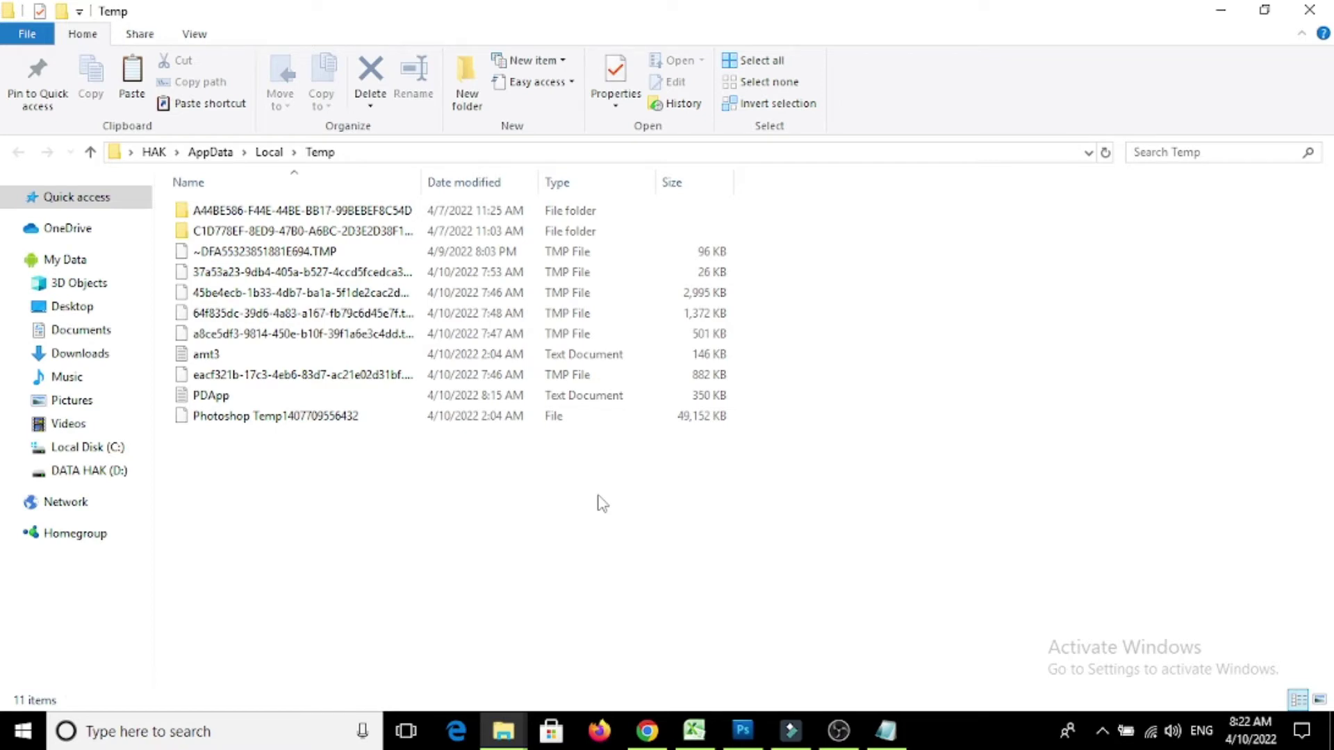
left_click(1310, 10)
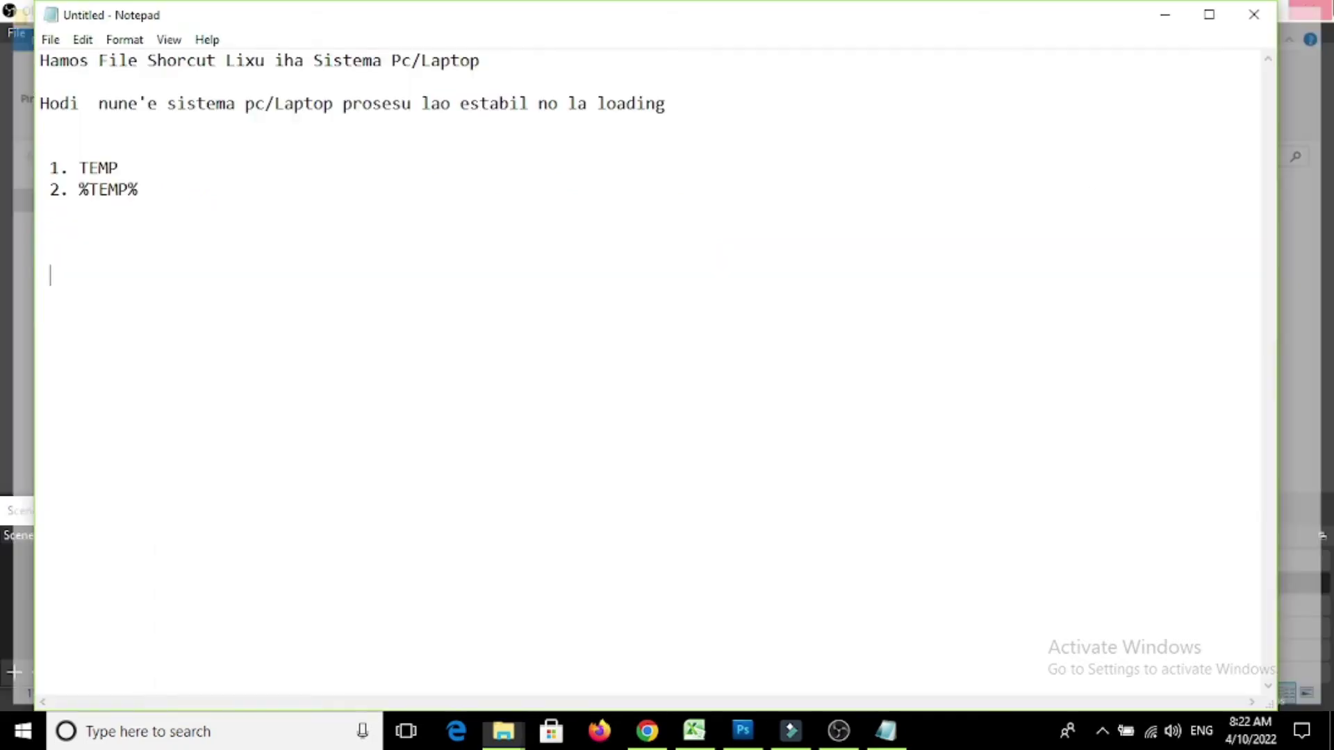